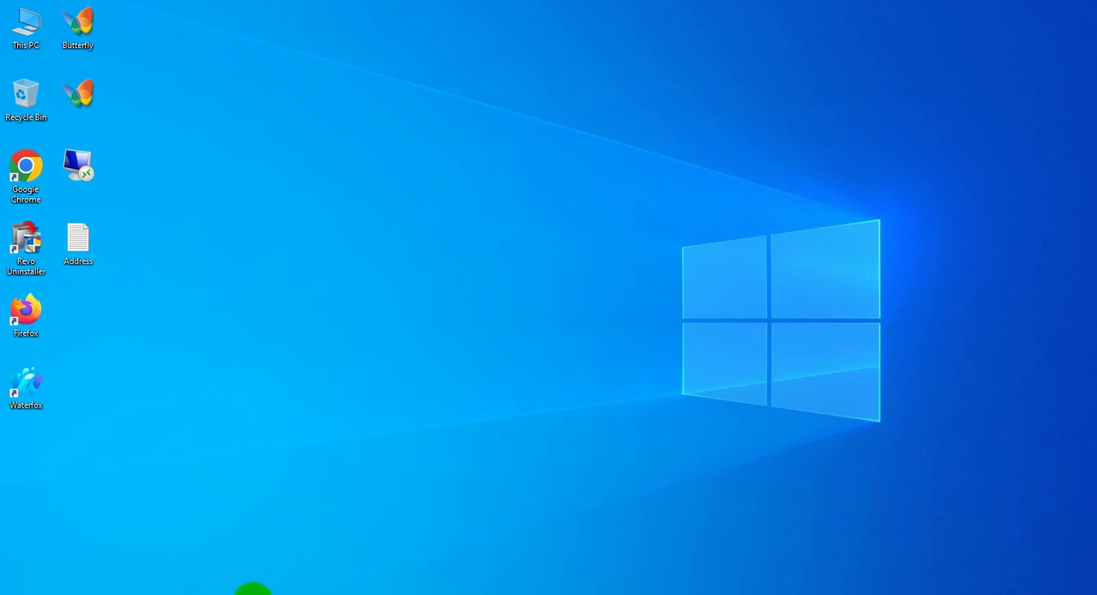
Launch Firefox maximized, skip the default-browser prompt, and search Google for 'opera mini'
{"action": "left_click", "coordinate": [259, 592]}
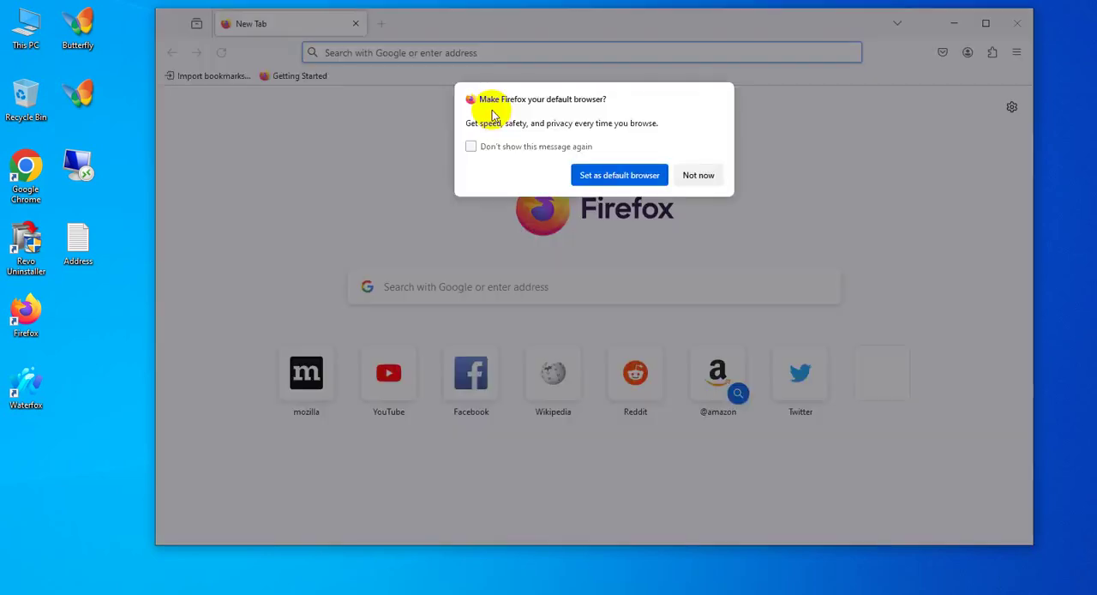
{"action": "left_click", "coordinate": [698, 177]}
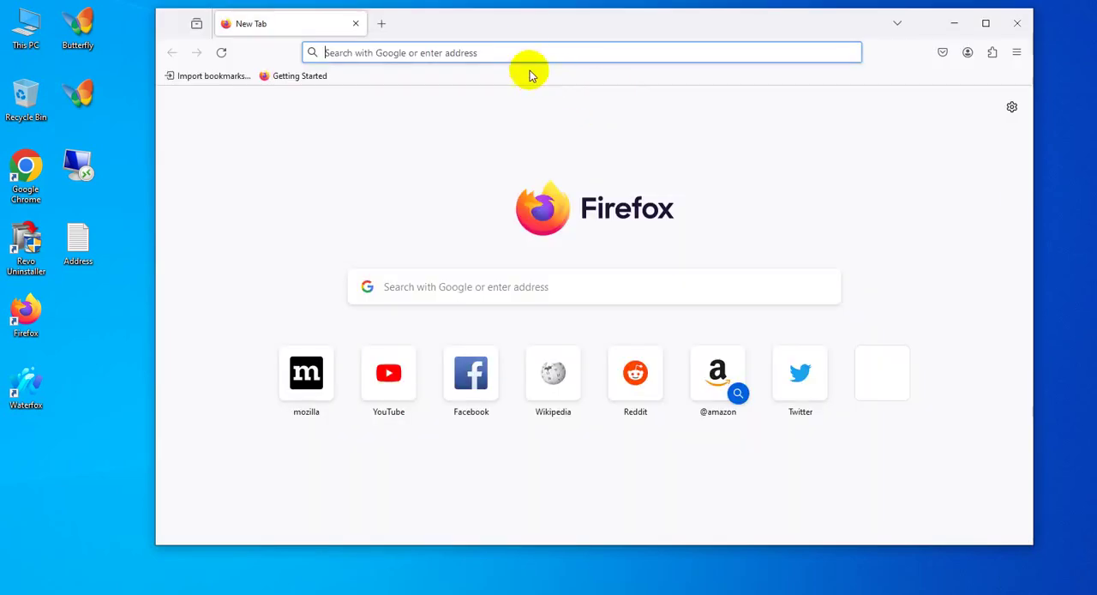
{"action": "double_click", "coordinate": [542, 29]}
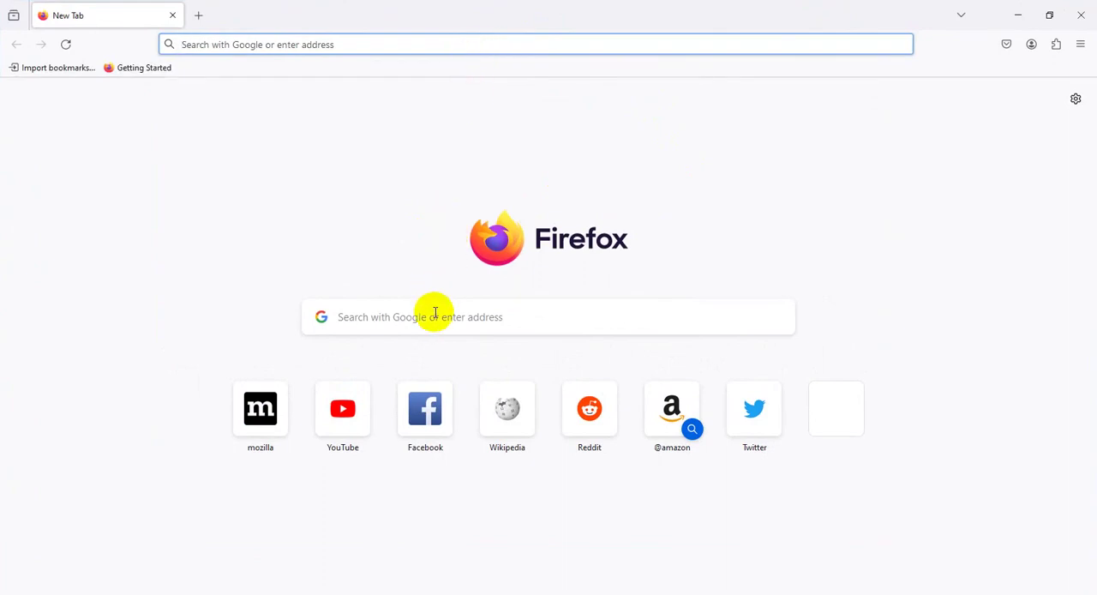
{"action": "left_click", "coordinate": [431, 317]}
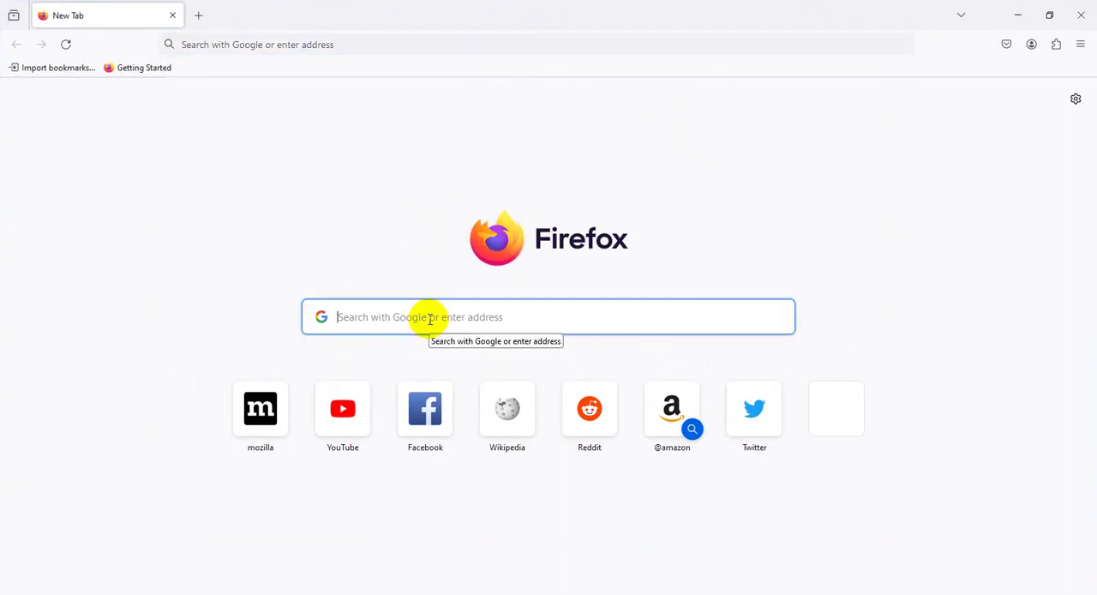
{"action": "type", "text": "op"}
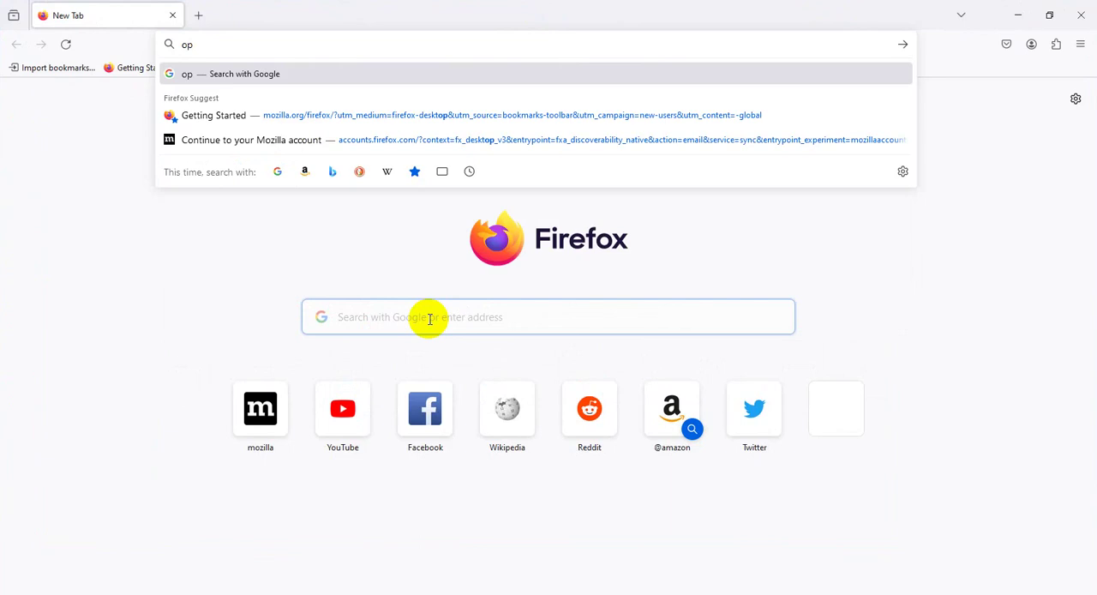
{"action": "type", "text": "era"}
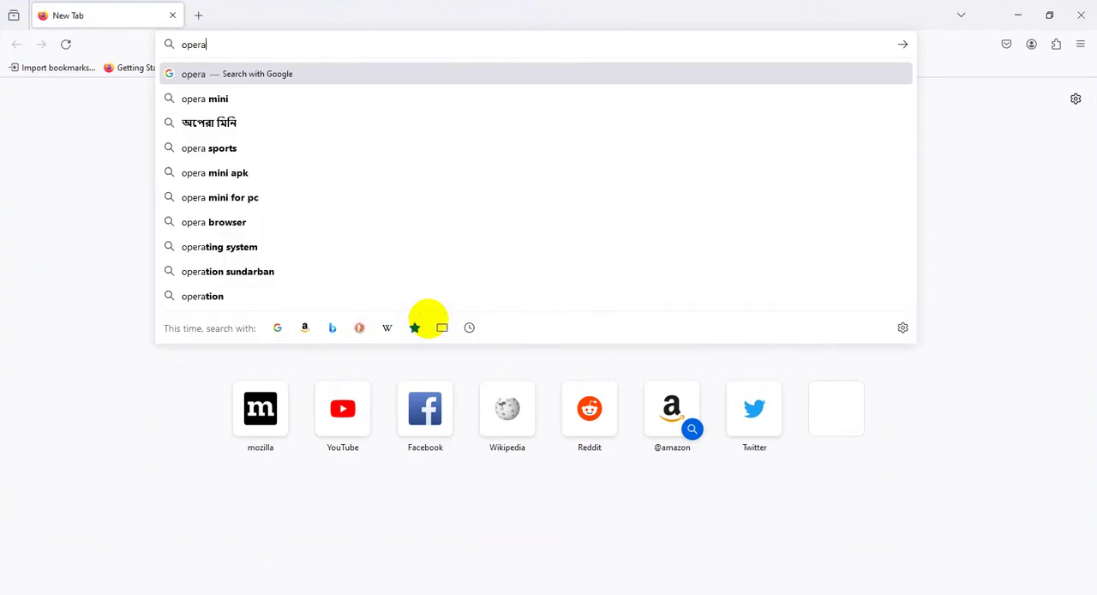
{"action": "left_click", "coordinate": [214, 102]}
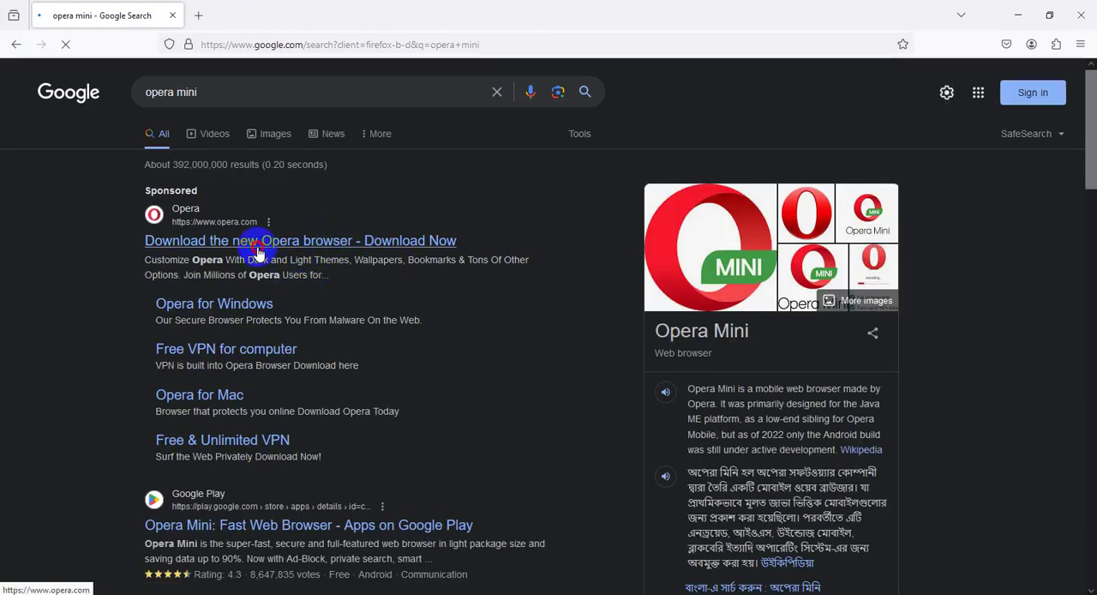
Open Opera's sponsored result, download the Opera installer, and accept the cookies notice
{"action": "left_click", "coordinate": [280, 248]}
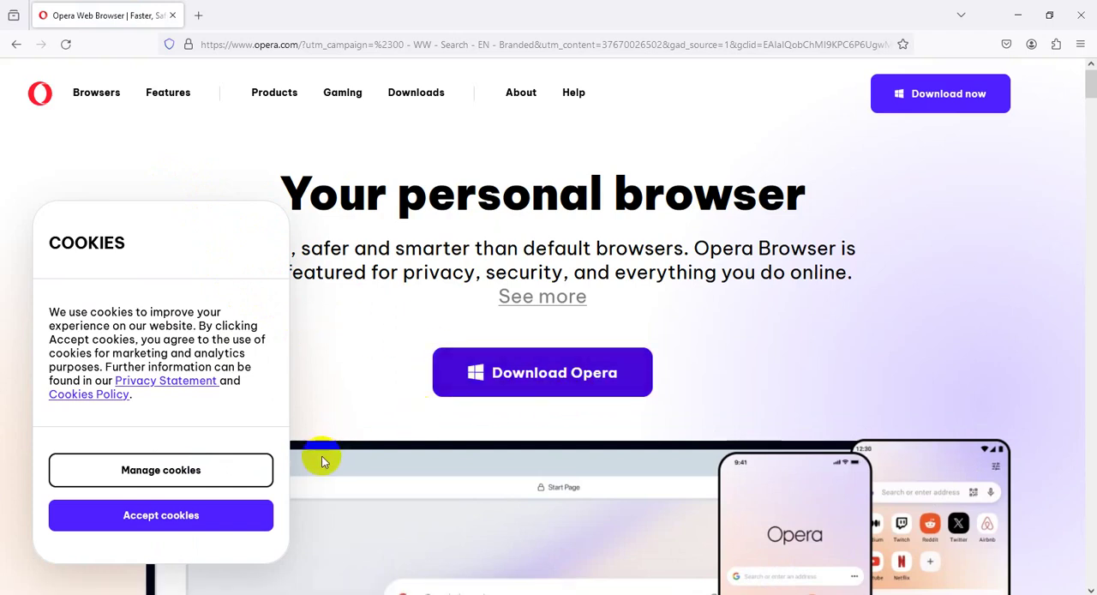
{"action": "left_click", "coordinate": [588, 385]}
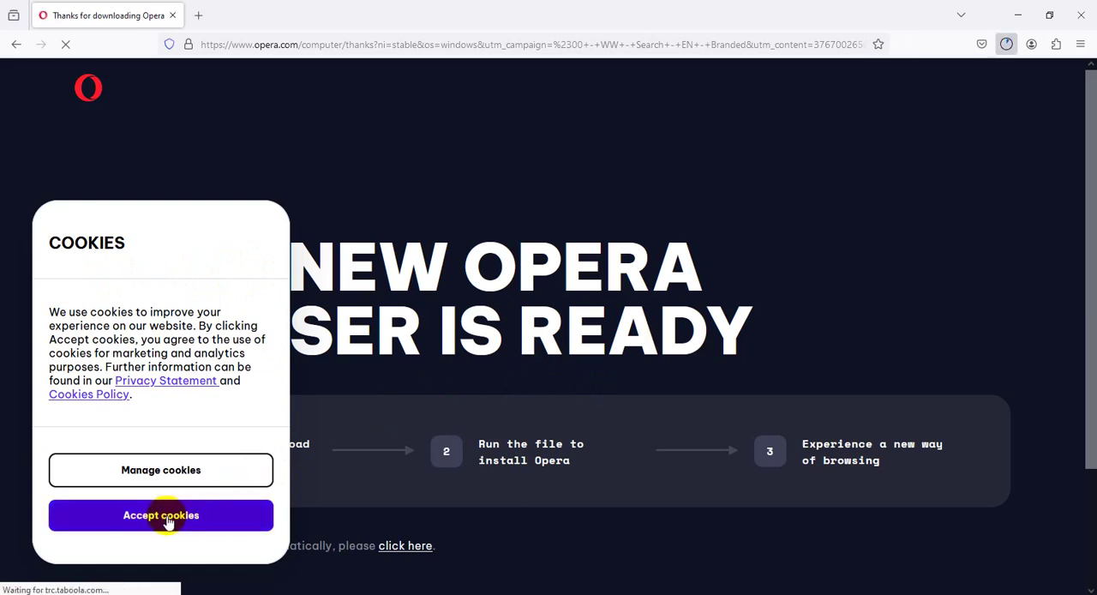
{"action": "double_click", "coordinate": [103, 241]}
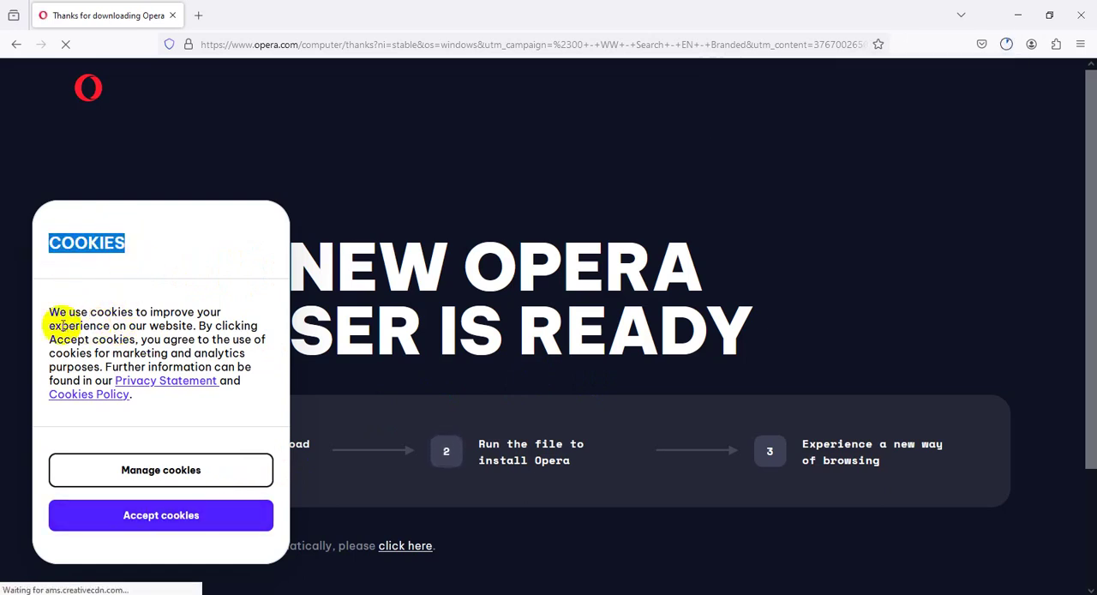
{"action": "mouse_move", "coordinate": [68, 312]}
{"action": "left_mouse_down"}
{"action": "mouse_move", "coordinate": [210, 312]}
{"action": "mouse_move", "coordinate": [94, 342]}
{"action": "mouse_move", "coordinate": [135, 340]}
{"action": "left_mouse_up"}
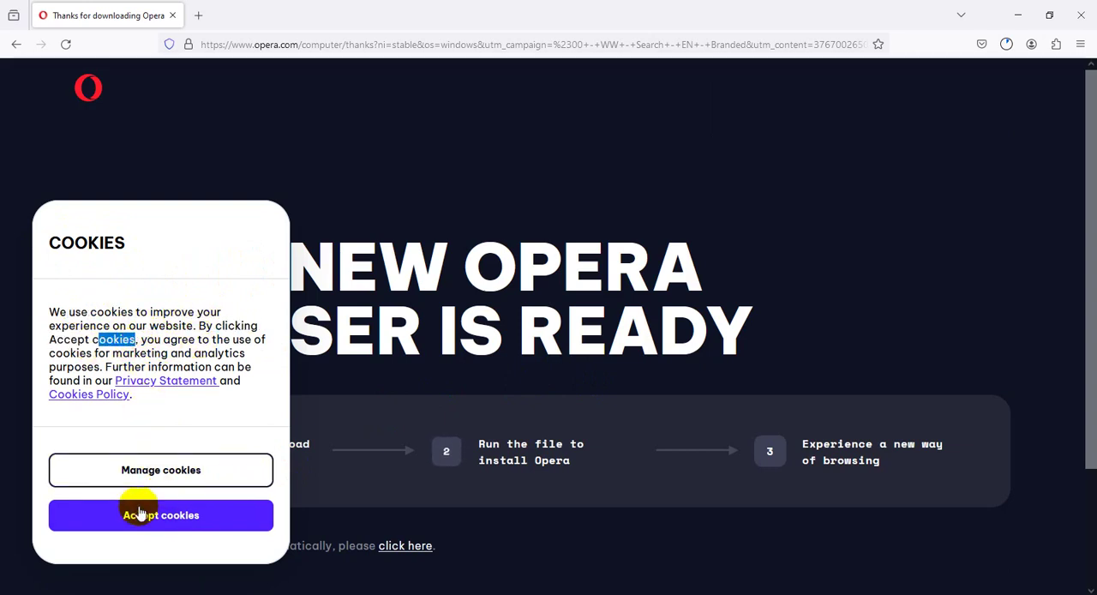
{"action": "left_click", "coordinate": [196, 513]}
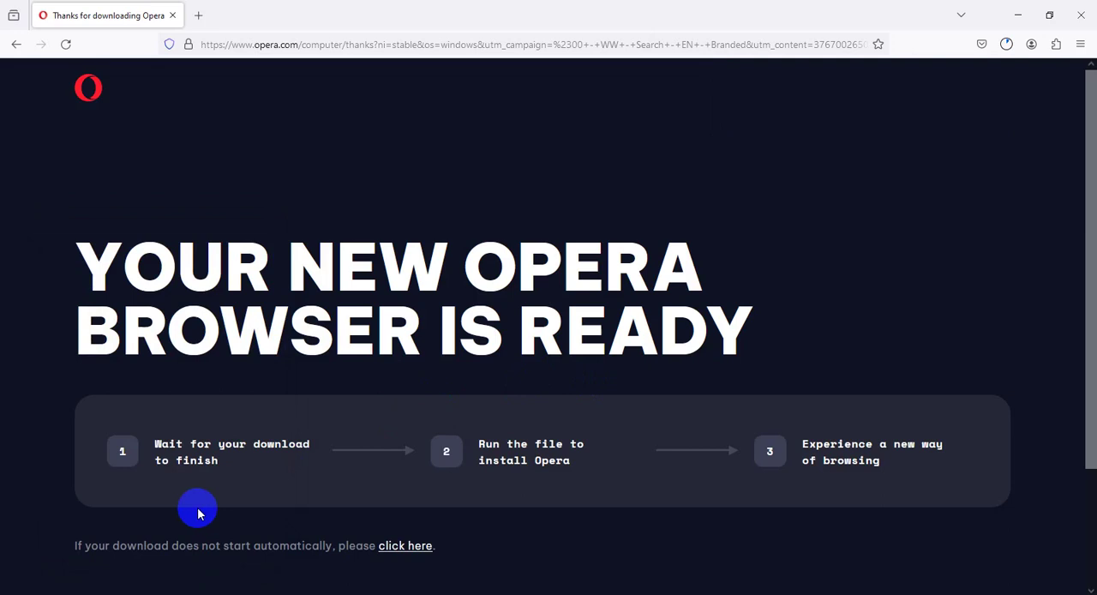
{"action": "mouse_move", "coordinate": [86, 250]}
{"action": "left_mouse_down"}
{"action": "mouse_move", "coordinate": [322, 251]}
{"action": "mouse_move", "coordinate": [61, 335]}
{"action": "mouse_move", "coordinate": [779, 350]}
{"action": "left_mouse_up"}
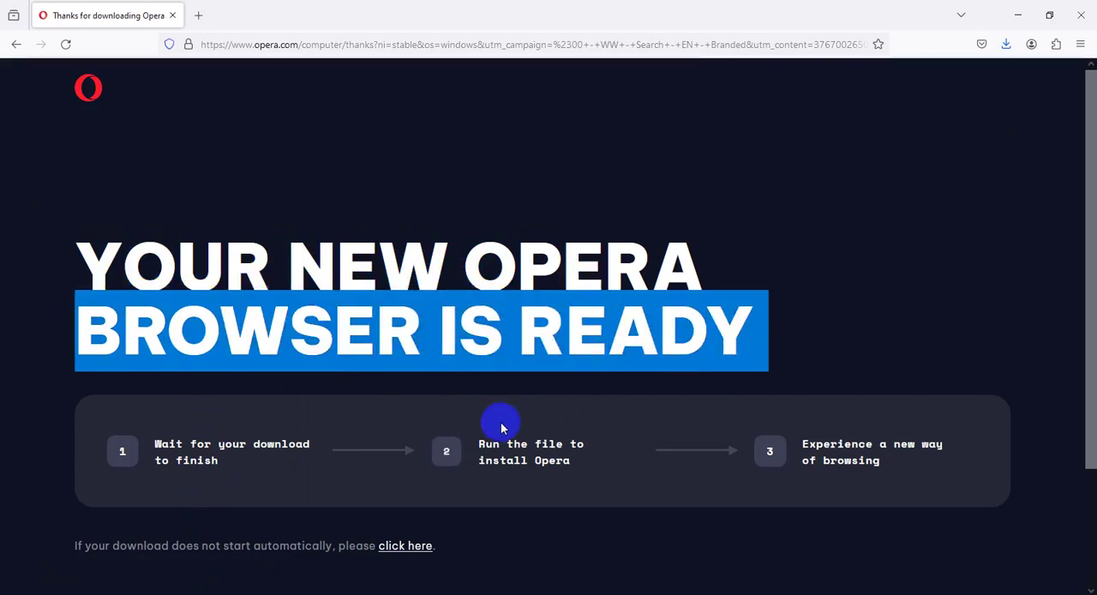
{"action": "scroll", "coordinate": [429, 385], "scroll_direction": "down", "scroll_amount": 3}
{"action": "left_click_drag", "start_coordinate": [144, 314], "coordinate": [296, 307]}
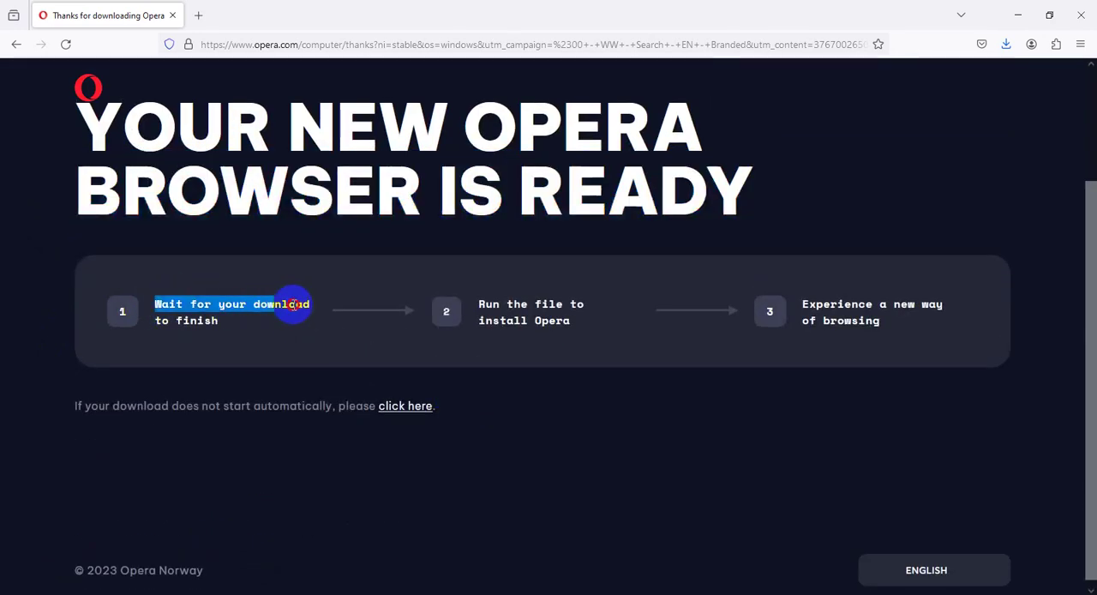
{"action": "left_click_drag", "start_coordinate": [155, 320], "coordinate": [219, 323]}
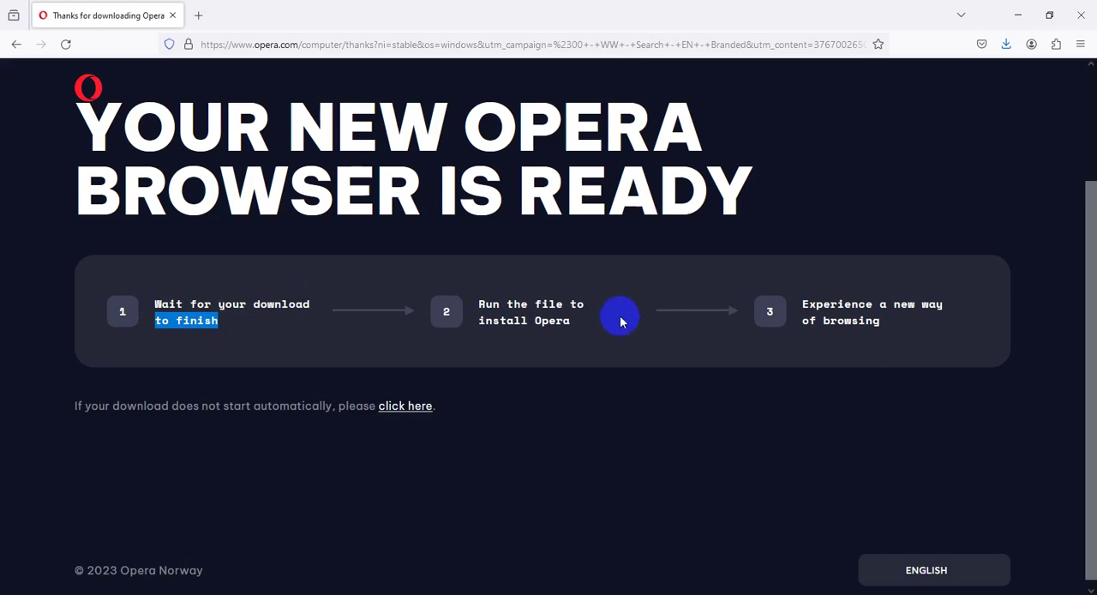
{"action": "left_click_drag", "start_coordinate": [476, 303], "coordinate": [582, 306]}
{"action": "left_click_drag", "start_coordinate": [485, 324], "coordinate": [570, 323]}
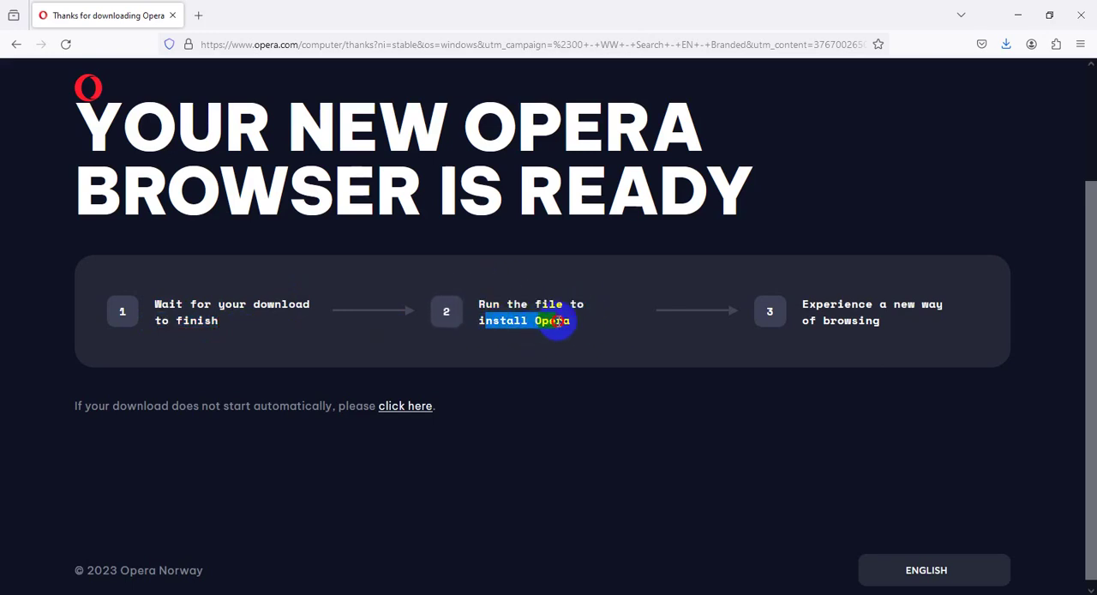
{"action": "left_click_drag", "start_coordinate": [802, 304], "coordinate": [942, 305]}
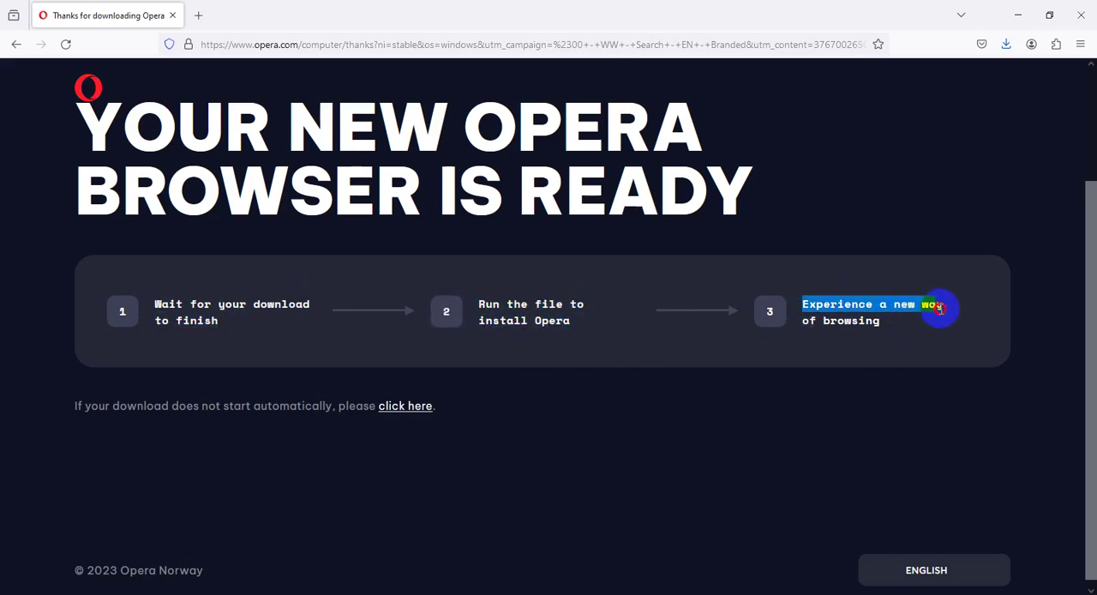
{"action": "left_click_drag", "start_coordinate": [804, 324], "coordinate": [907, 334]}
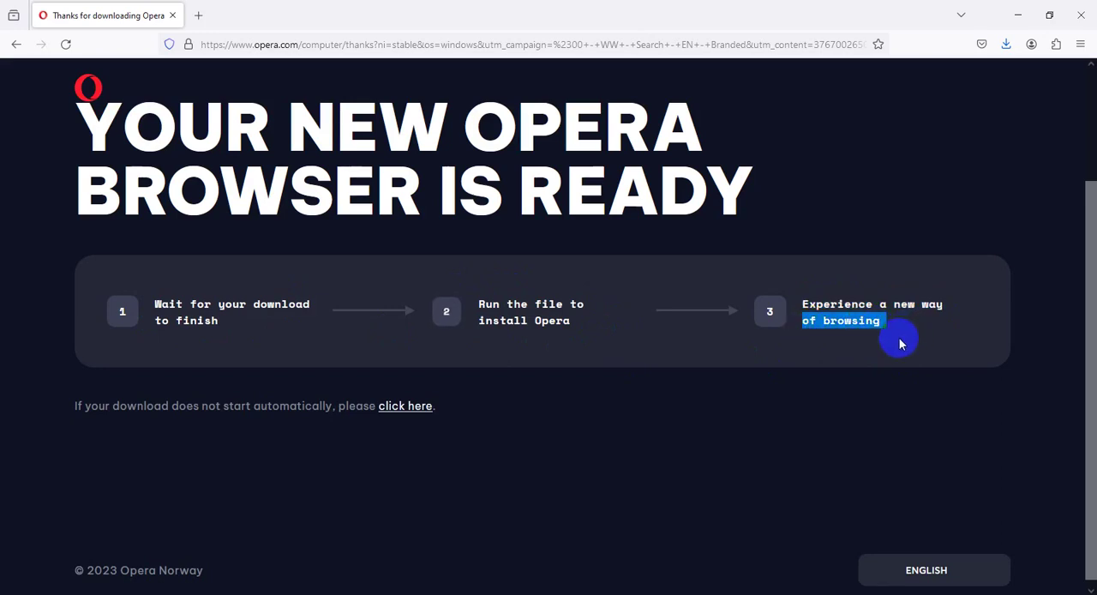
{"action": "scroll", "coordinate": [900, 343], "scroll_direction": "down", "scroll_amount": 1}
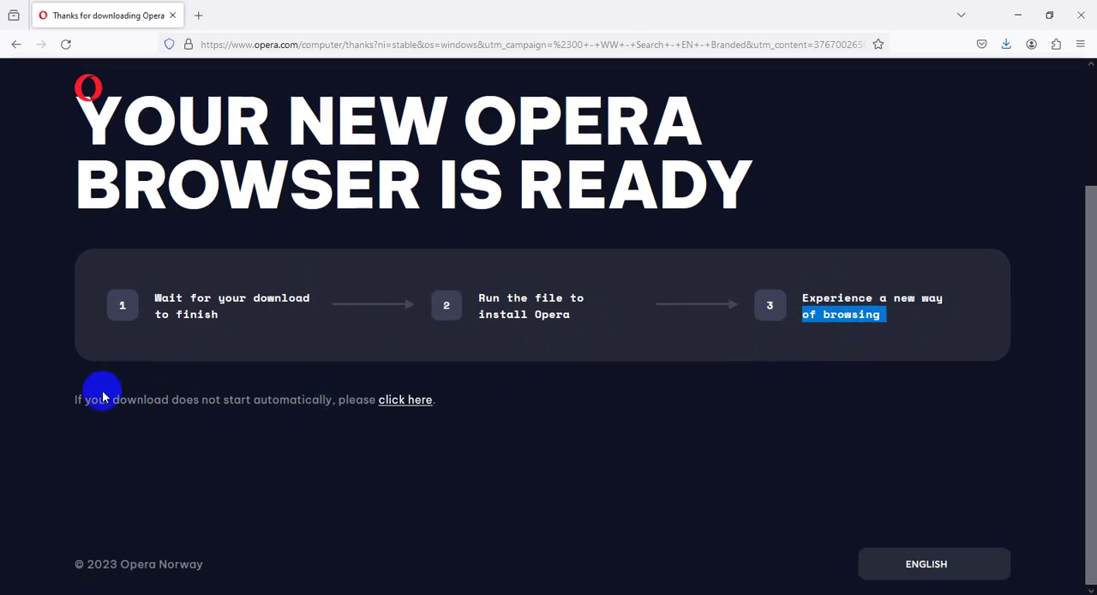
{"action": "left_click_drag", "start_coordinate": [77, 400], "coordinate": [320, 412]}
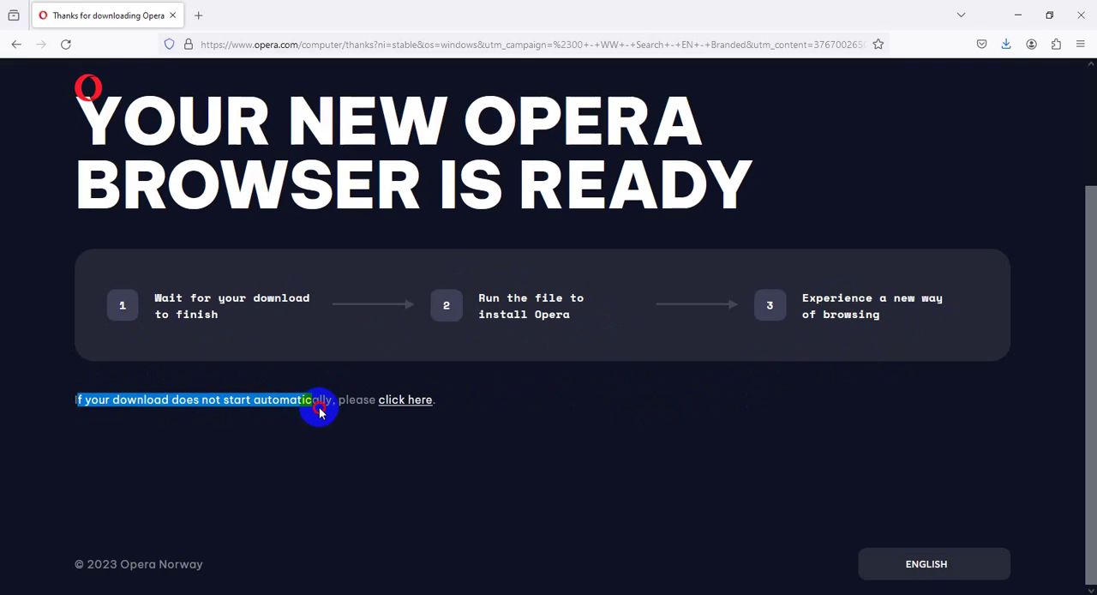
{"action": "left_click_drag", "start_coordinate": [319, 412], "coordinate": [446, 399]}
{"action": "left_click", "coordinate": [493, 399]}
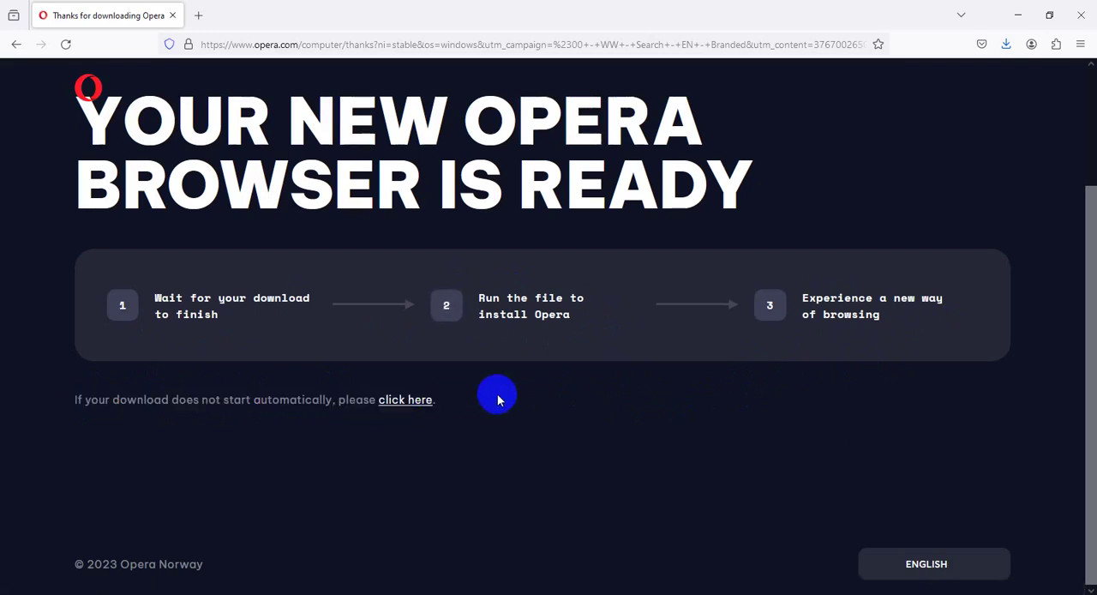
Run OperaSetup.exe from Firefox's Downloads panel and accept the installer's license terms
{"action": "left_click", "coordinate": [1006, 48]}
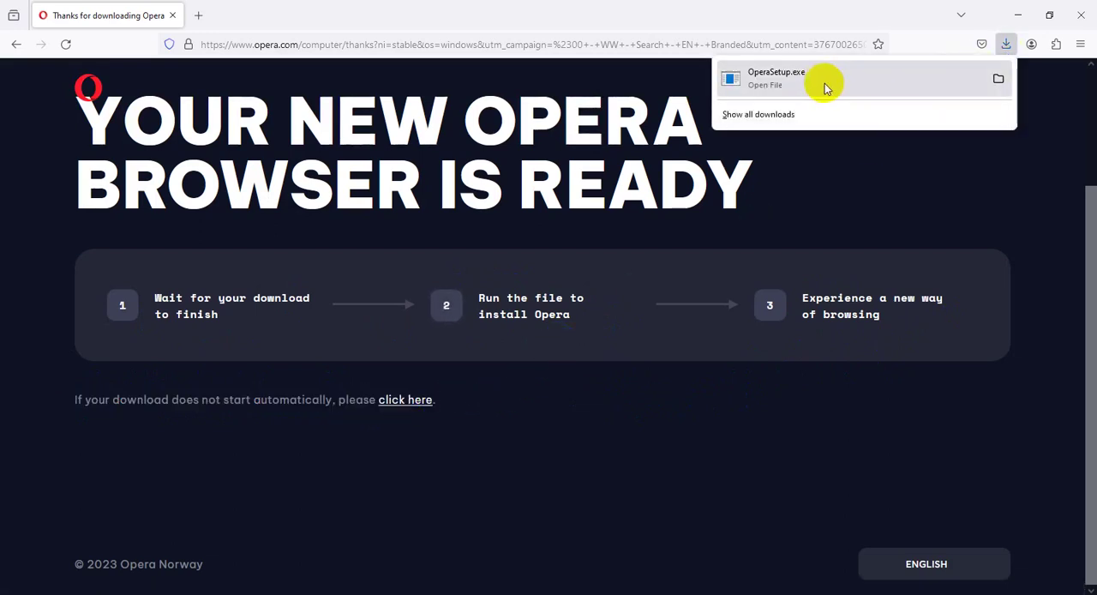
{"action": "left_click", "coordinate": [793, 79]}
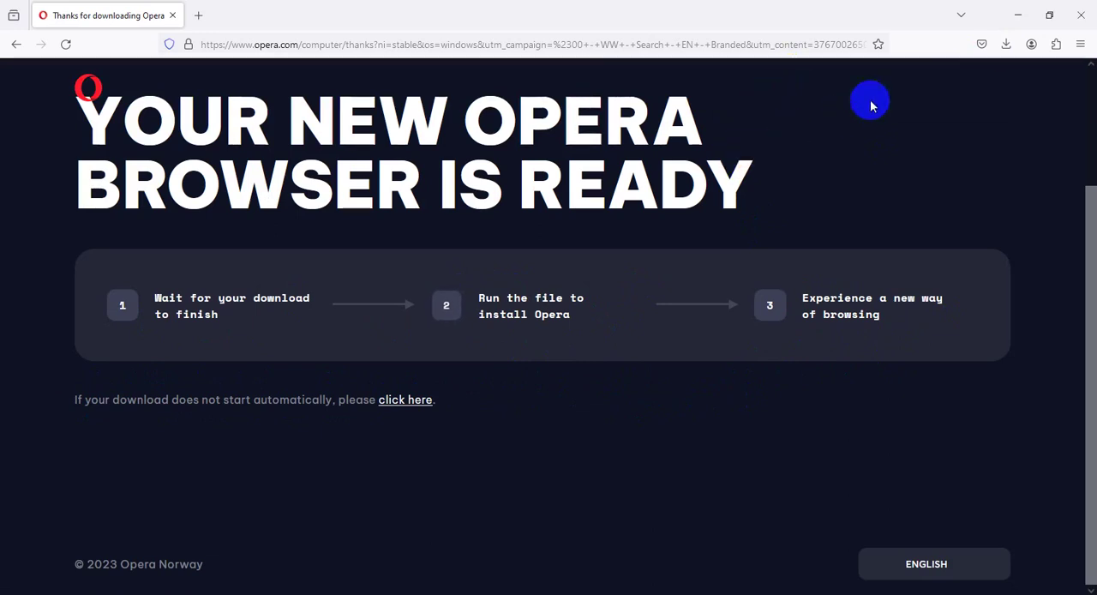
{"action": "left_click", "coordinate": [387, 414]}
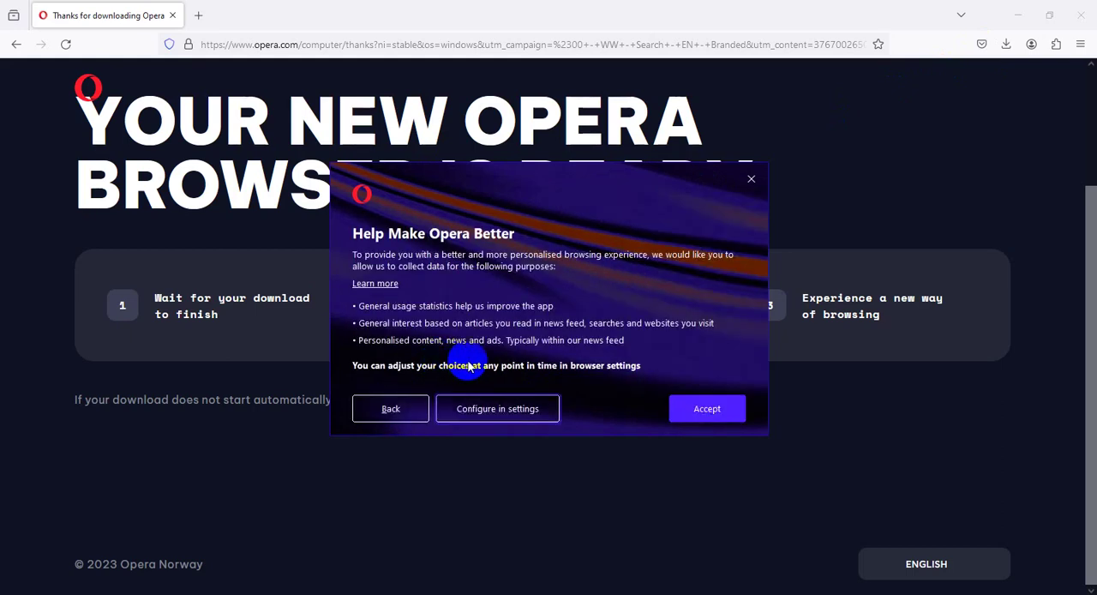
Accept Opera's data-collection request and advance past the installer's feature slides
{"action": "left_click", "coordinate": [685, 403]}
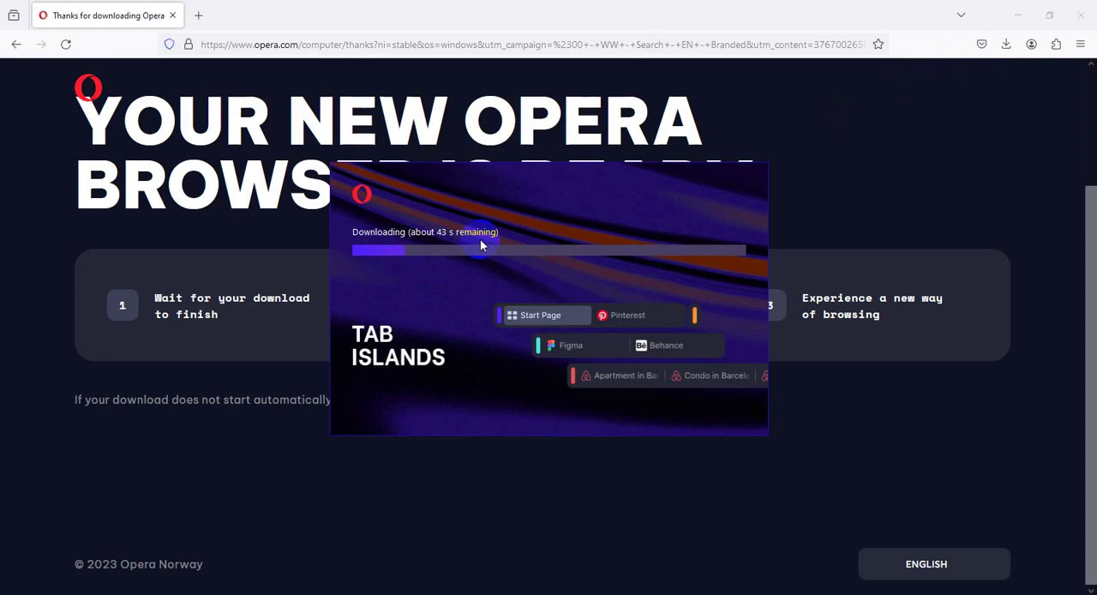
{"action": "left_click", "coordinate": [548, 392]}
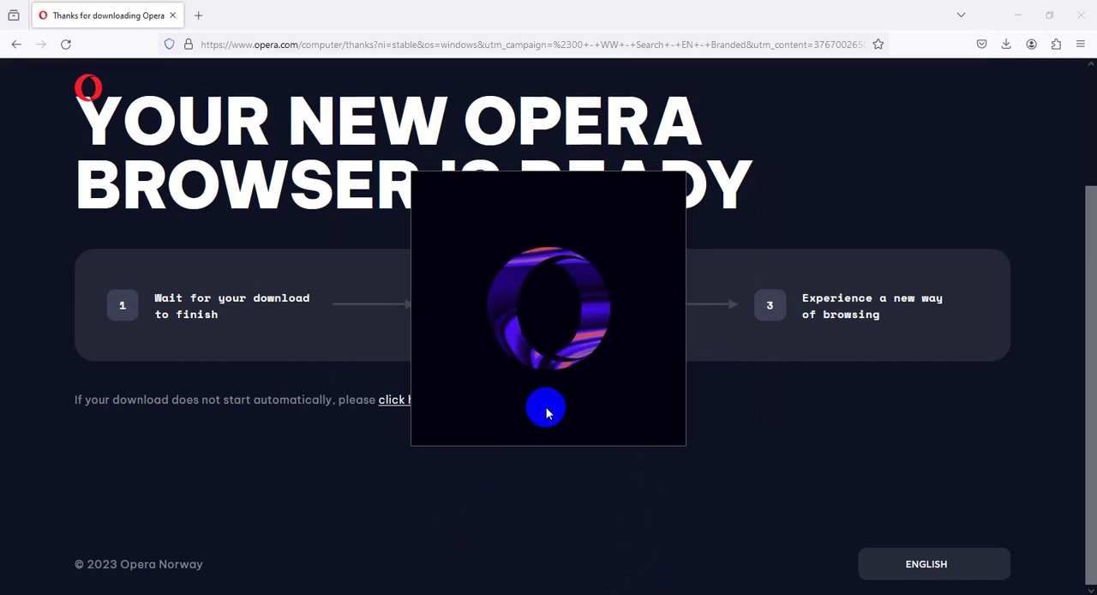
Minimize Firefox to reveal the new Opera Browser shortcut on the desktop
{"action": "left_click", "coordinate": [1016, 15]}
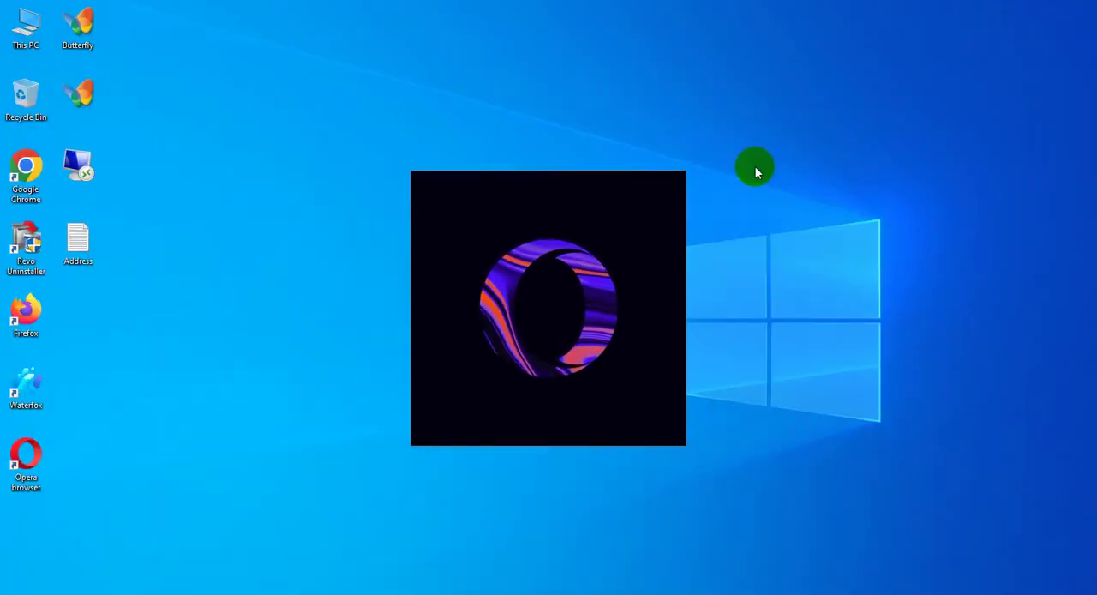